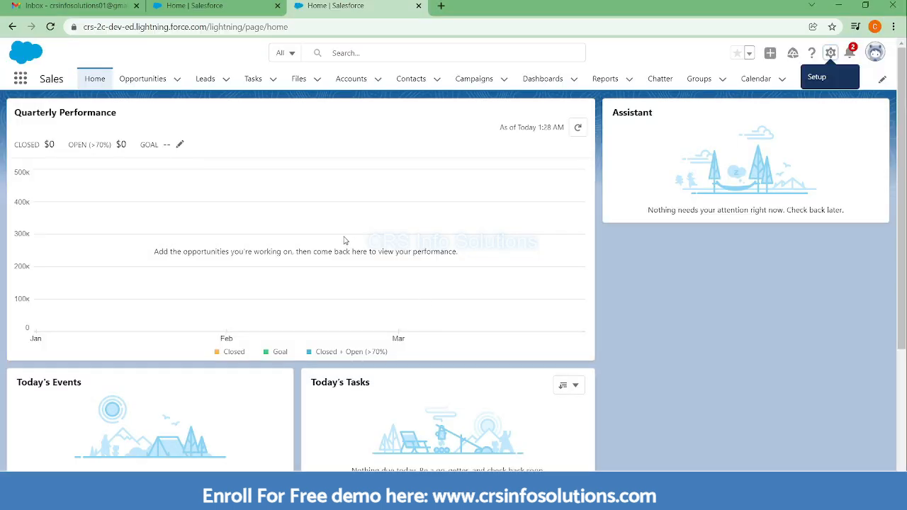
# - Launch the Developer Console from the setup gear and switch to its browser tab
pyautogui.click(830, 53)
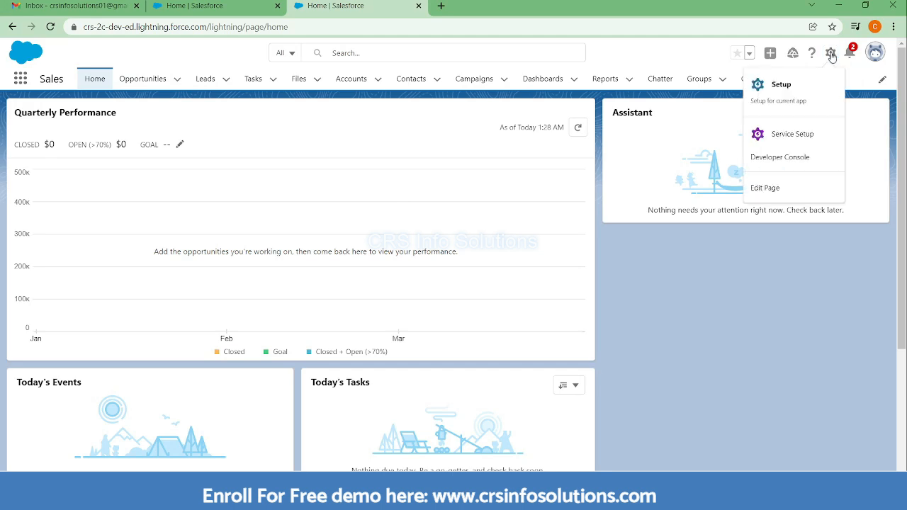
pyautogui.click(830, 52)
pyautogui.click(767, 156)
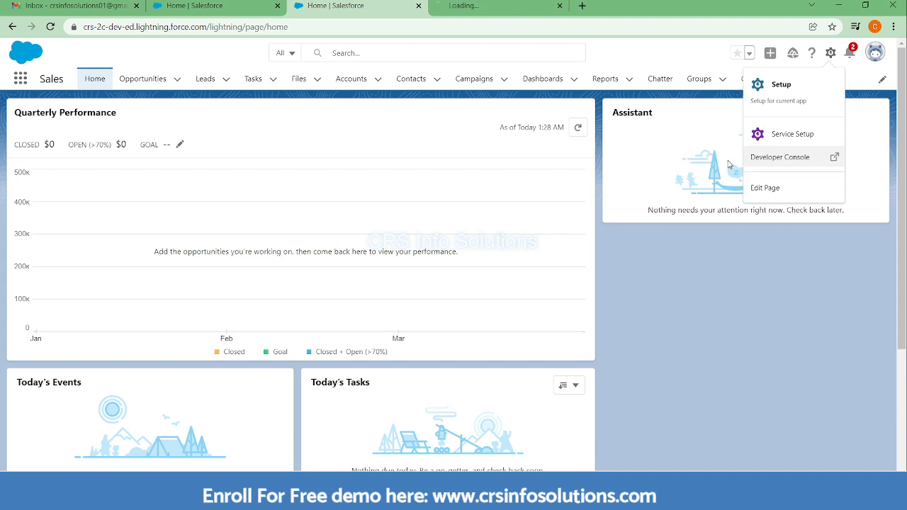
pyautogui.click(496, 5)
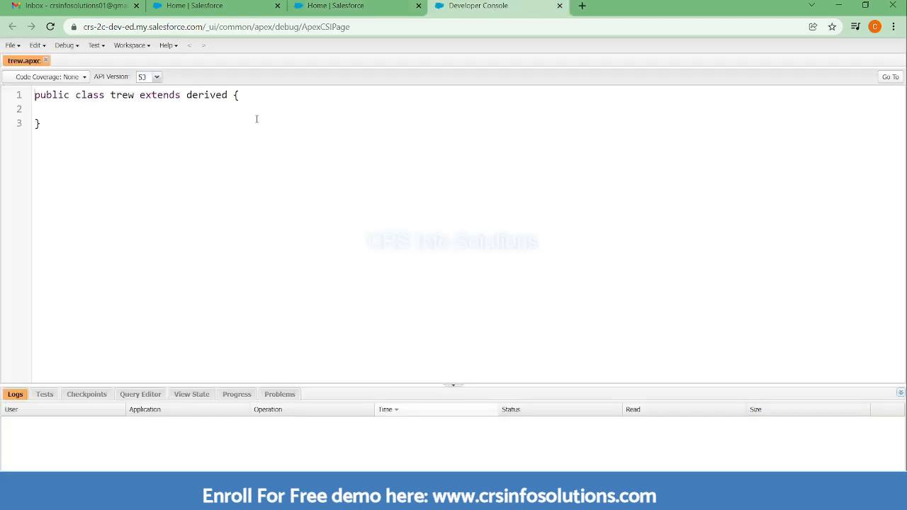
# - Close the open trew.apxc class file so no file is open
pyautogui.moveTo(41, 123); pyautogui.dragTo(34, 92)
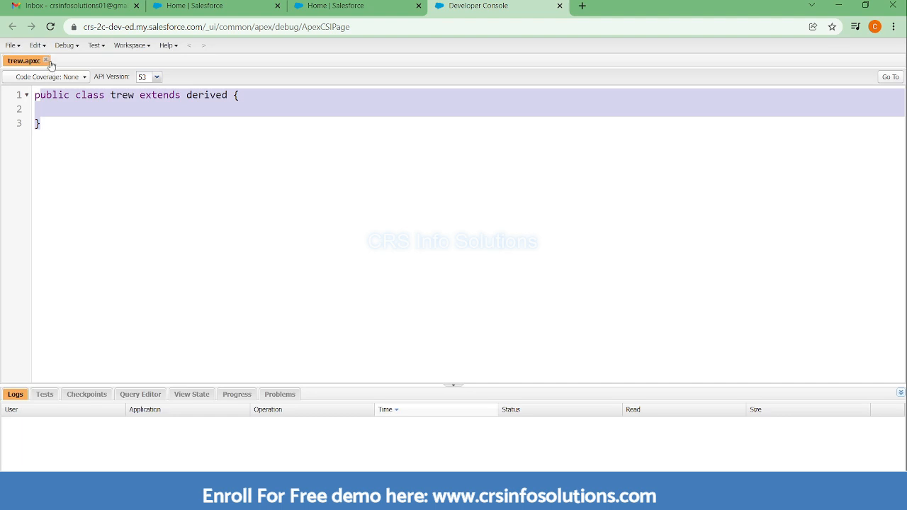
pyautogui.click(45, 61)
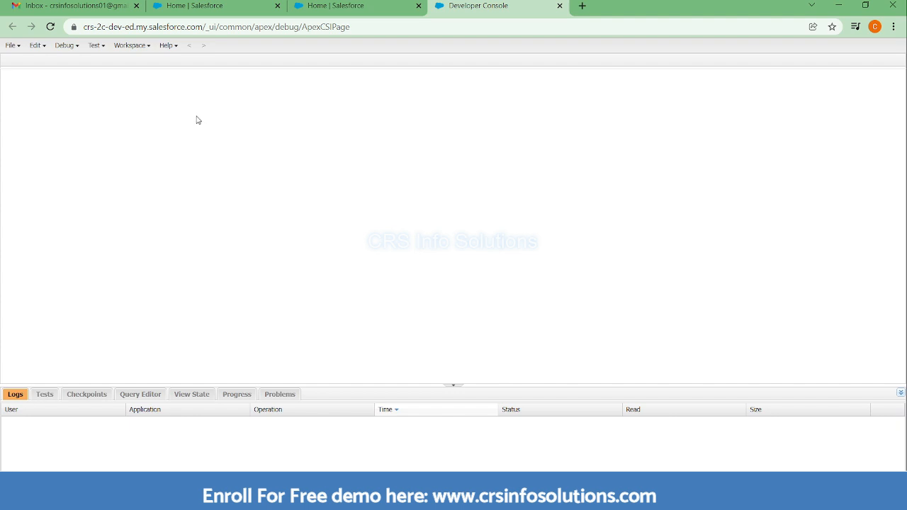
# - Bring up the Execute Anonymous window from the Debug menu, positioned slightly higher
pyautogui.click(76, 45)
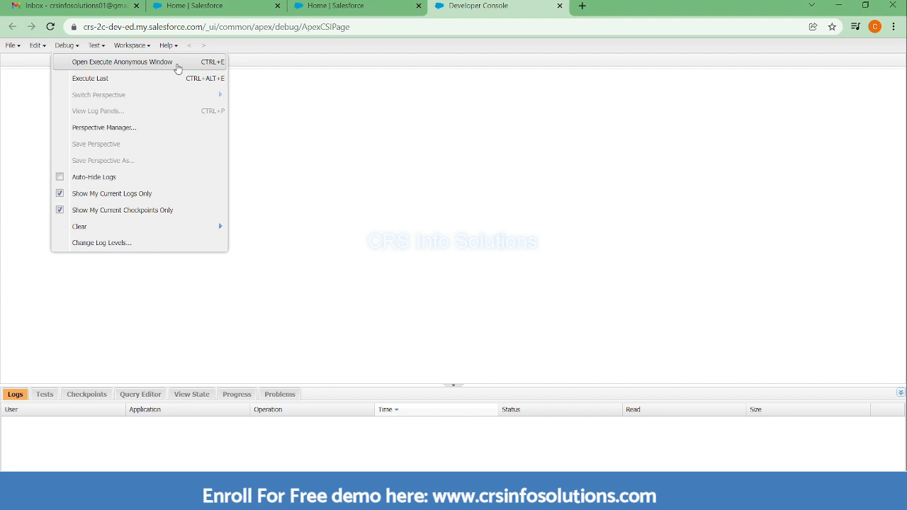
pyautogui.click(178, 67)
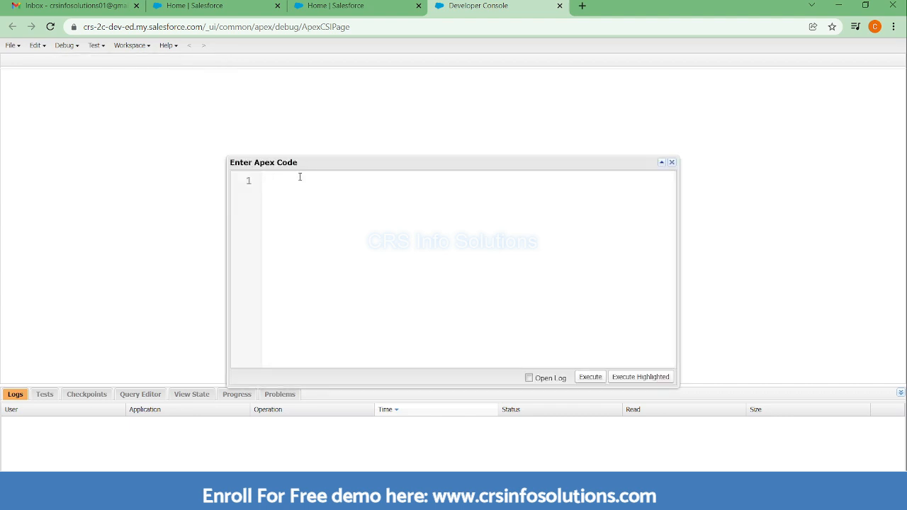
pyautogui.moveTo(320, 162); pyautogui.dragTo(328, 123)
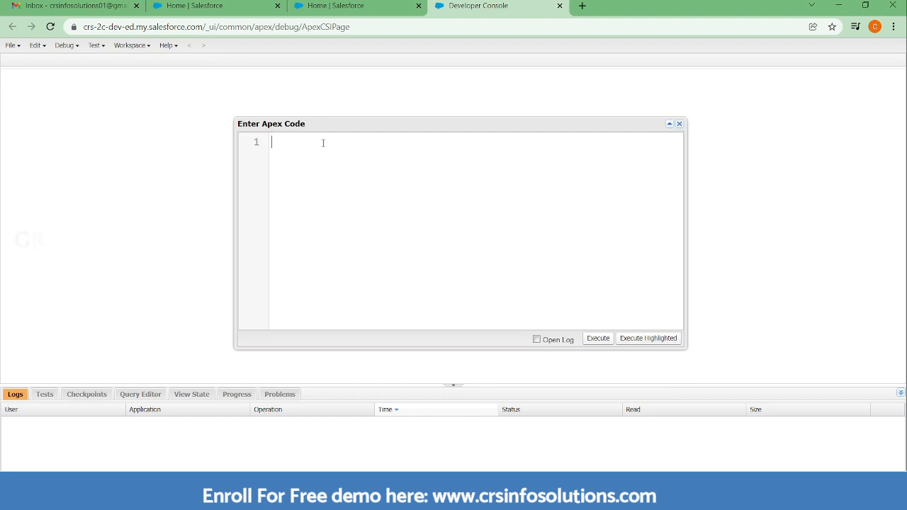
pyautogui.write('S')
pyautogui.write('ys')
# - Enter System.debug('Print the lines/messeage'); on line 1 of the anonymous Apex window
pyautogui.press('BackSpace')
pyautogui.write("stem.debug('")
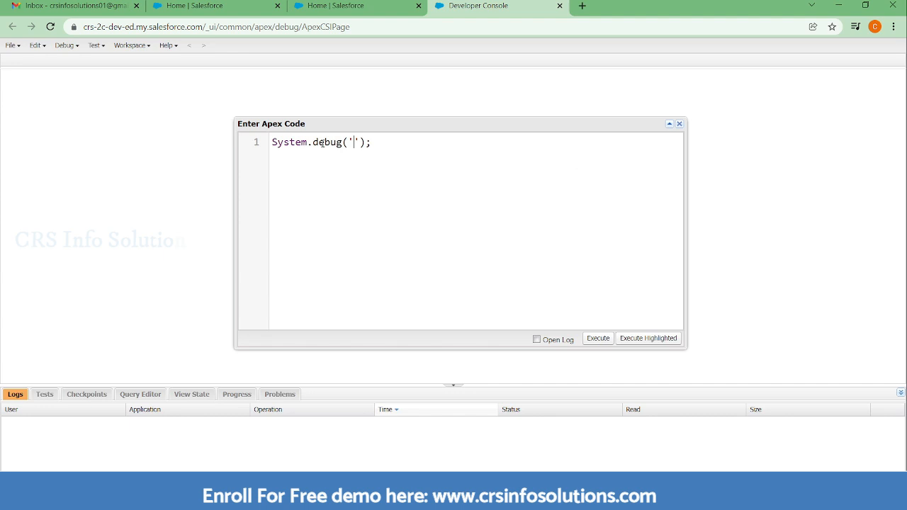
pyautogui.write('Print the')
pyautogui.write(' line')
pyautogui.write('s/m')
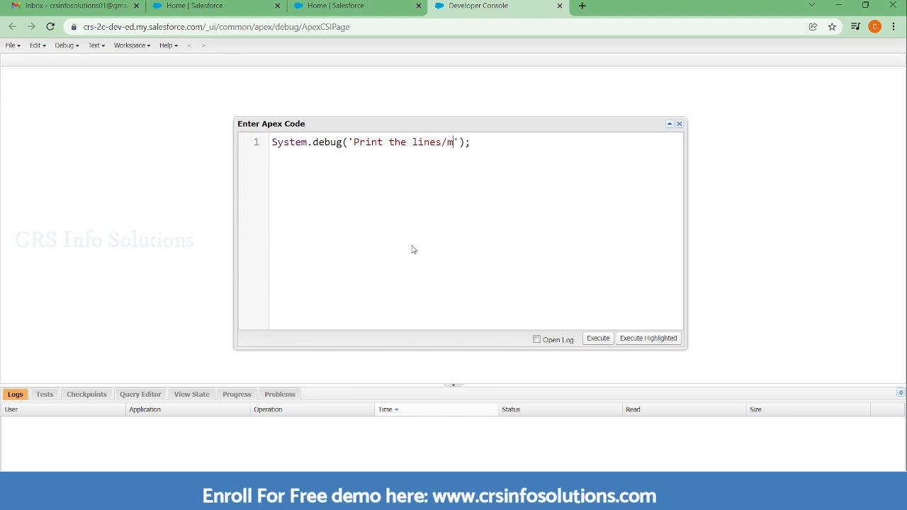
pyautogui.write('esseage')
pyautogui.moveTo(528, 144); pyautogui.dragTo(253, 146)
pyautogui.click(460, 162)
# - Execute the anonymous code with Open Log enabled
pyautogui.click(536, 339)
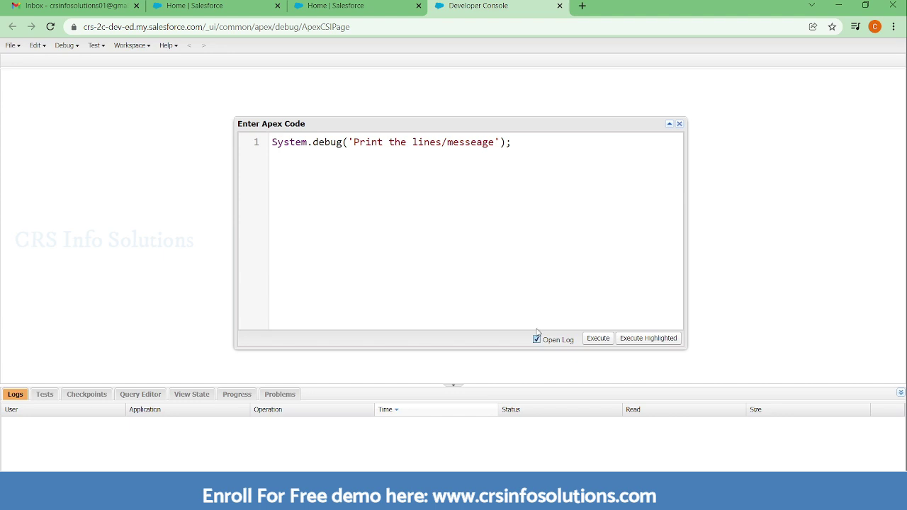
pyautogui.click(598, 339)
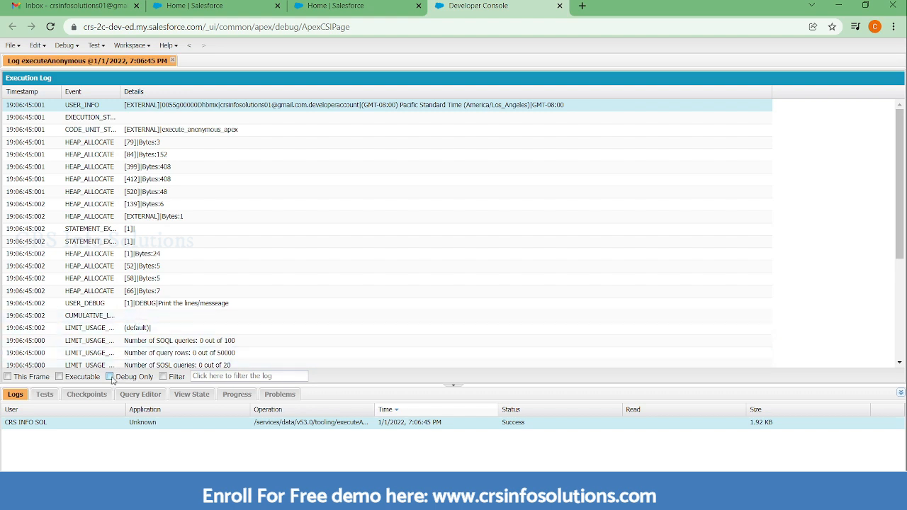
# - Review the log with Debug Only toggled and a wider Event column, then reopen the Apex window (Ctrl+E)
pyautogui.click(110, 377)
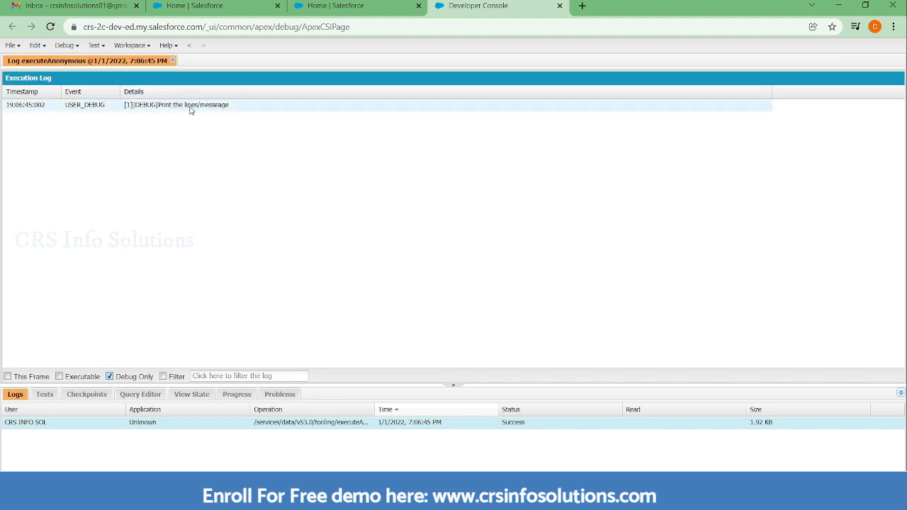
pyautogui.click(110, 376)
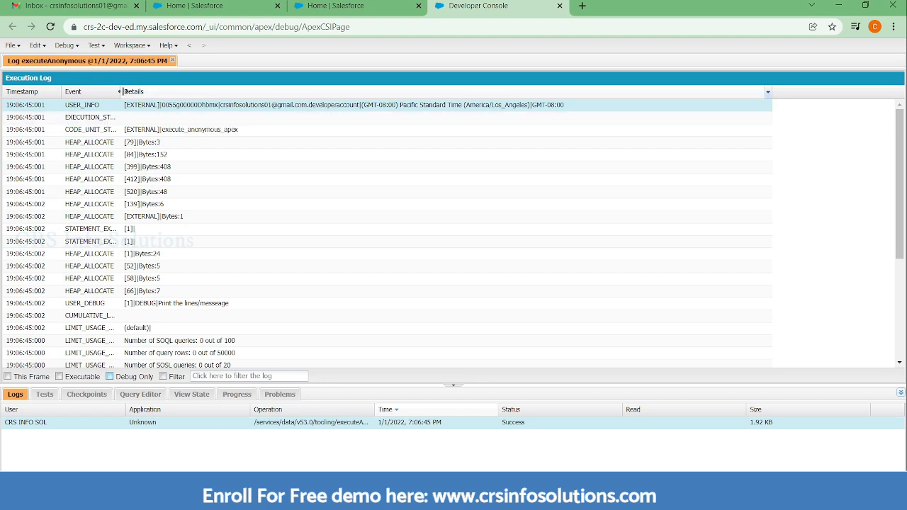
pyautogui.moveTo(121, 92); pyautogui.dragTo(214, 93)
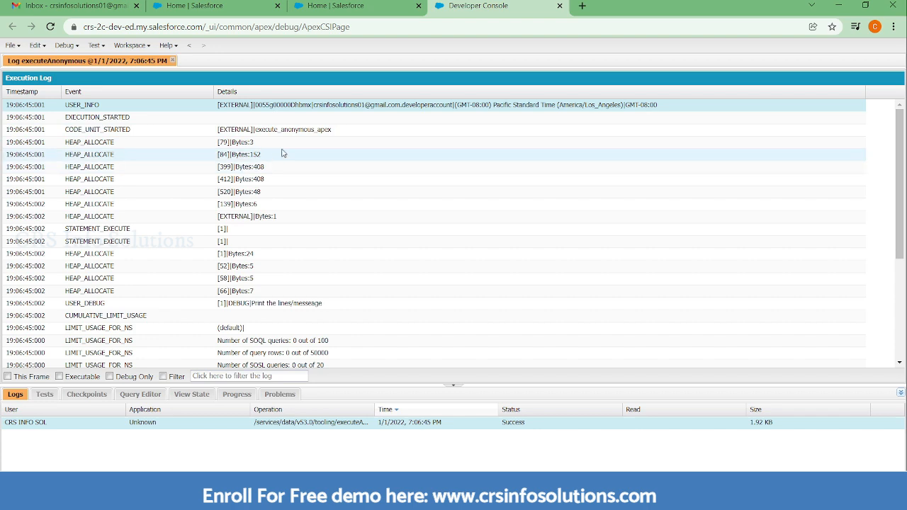
pyautogui.scroll(-3, 290, 148)
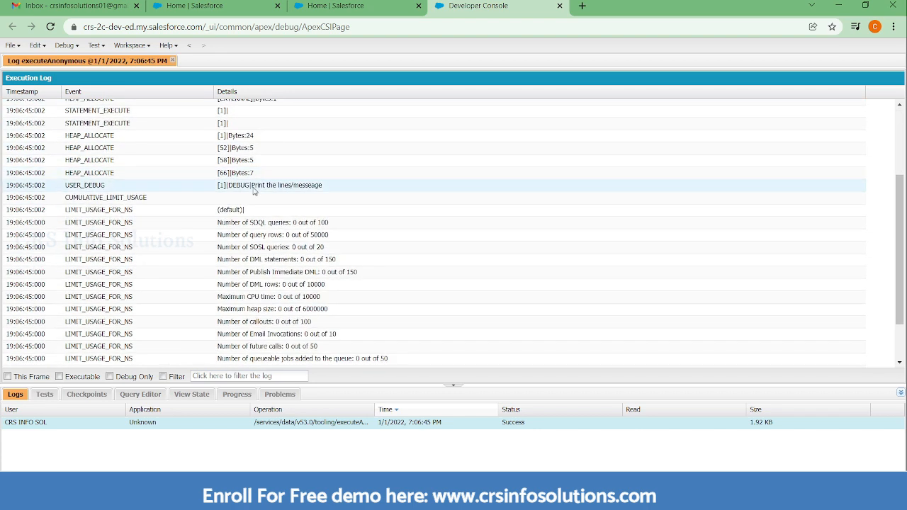
pyautogui.scroll(-2, 249, 199)
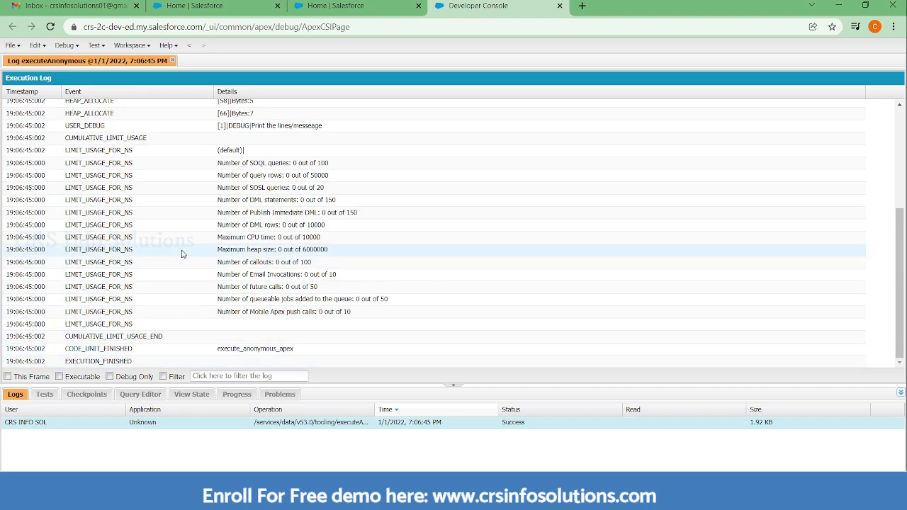
pyautogui.scroll(3, 182, 254)
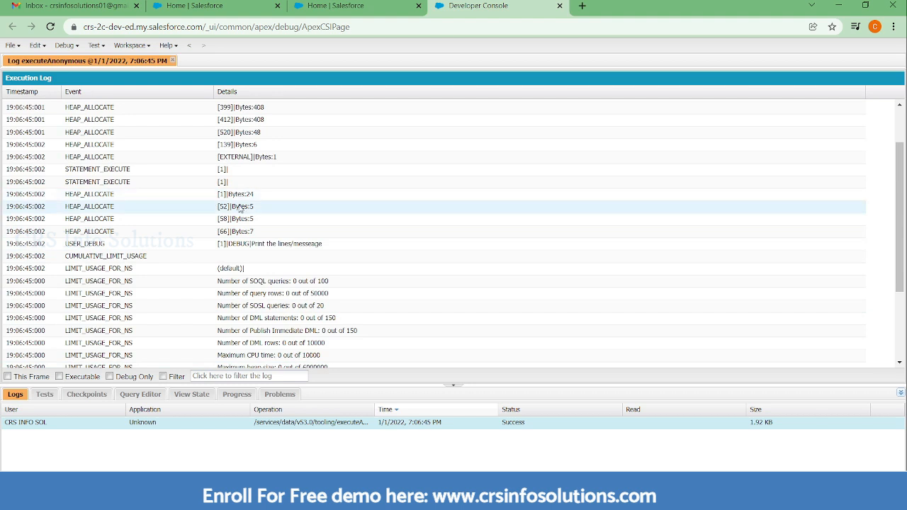
pyautogui.hotkey('ctrl', 'e')
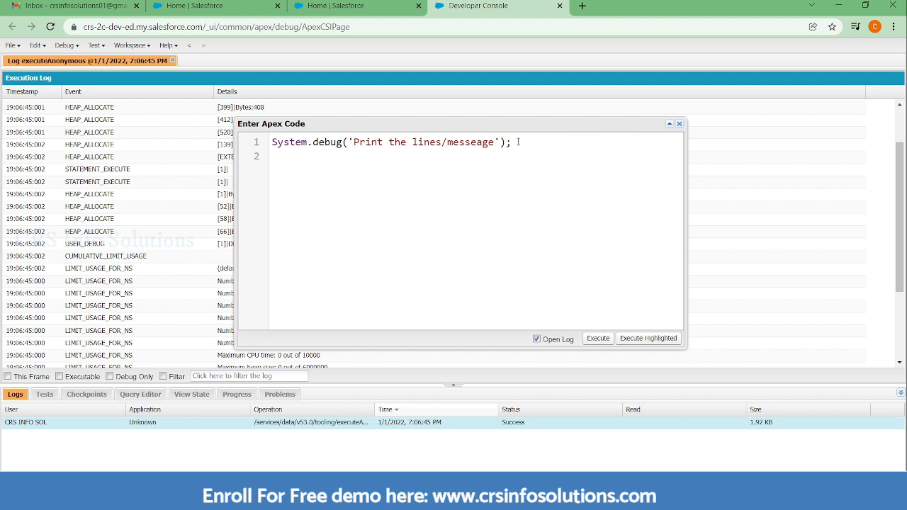
# - Duplicate the statement into two lines reading 'Print the lines' and 'Print the messeage'
pyautogui.moveTo(518, 143); pyautogui.dragTo(198, 120)
pyautogui.hotkey('ctrl', 'c')
pyautogui.click(522, 145)
pyautogui.hotkey('ctrl', 'v')
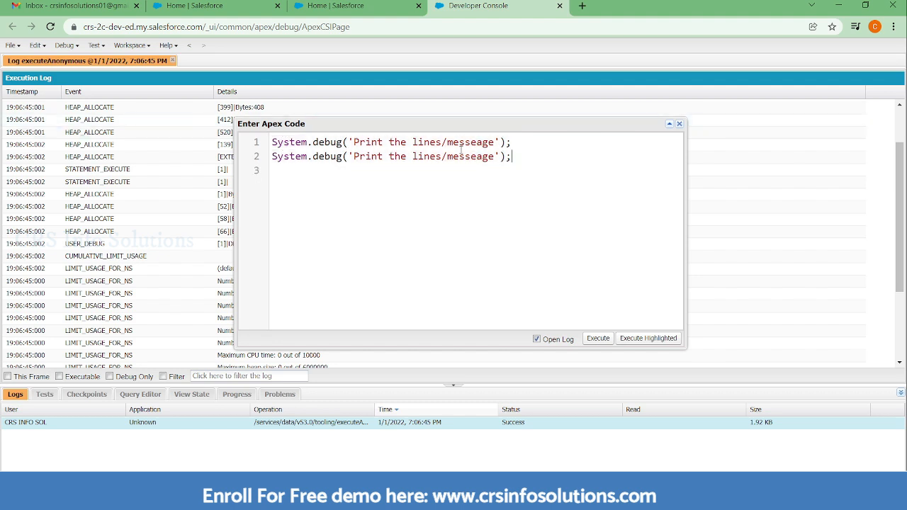
pyautogui.moveTo(443, 142)
pyautogui.mouseDown()
pyautogui.moveTo(494, 142)
pyautogui.moveTo(413, 157)
pyautogui.mouseUp()
pyautogui.press('Delete')
pyautogui.press('Delete')
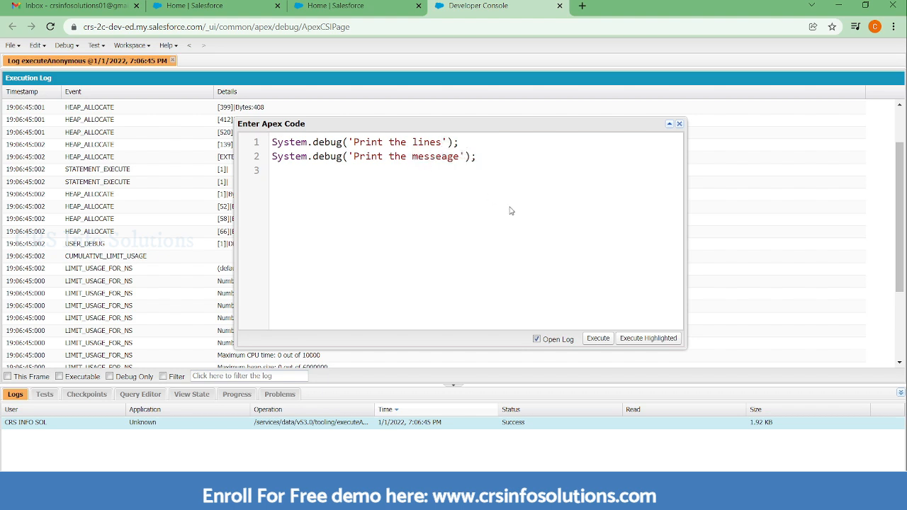
# - Execute the two-line script, filter its log to debug entries, and reopen the Apex window with line 2 selected
pyautogui.click(597, 338)
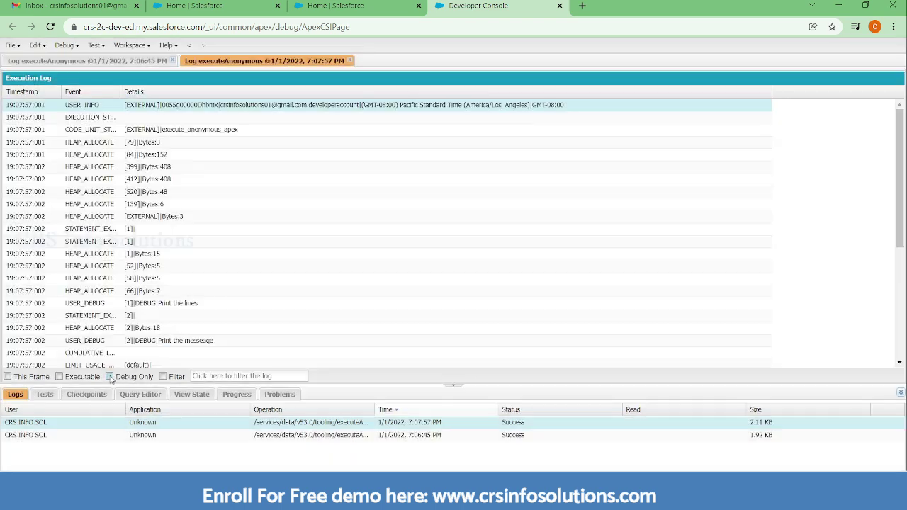
pyautogui.click(111, 376)
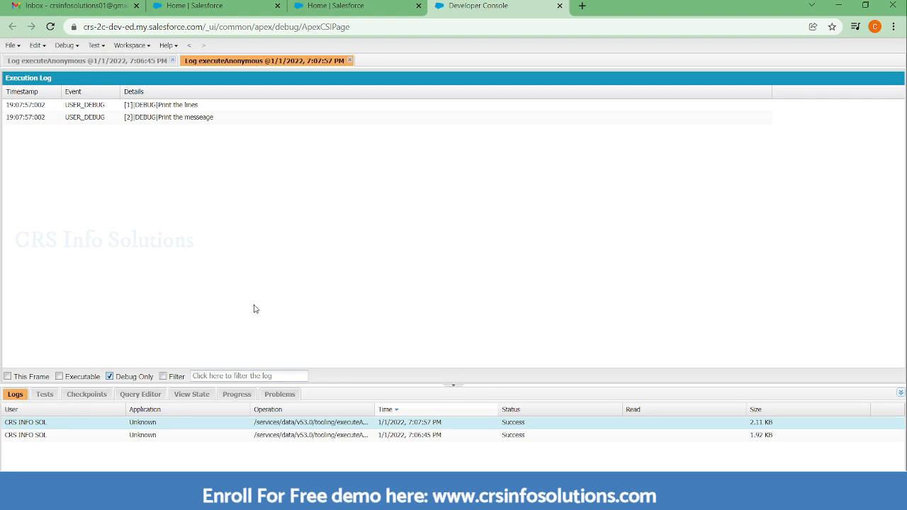
pyautogui.hotkey('ctrl', 'e')
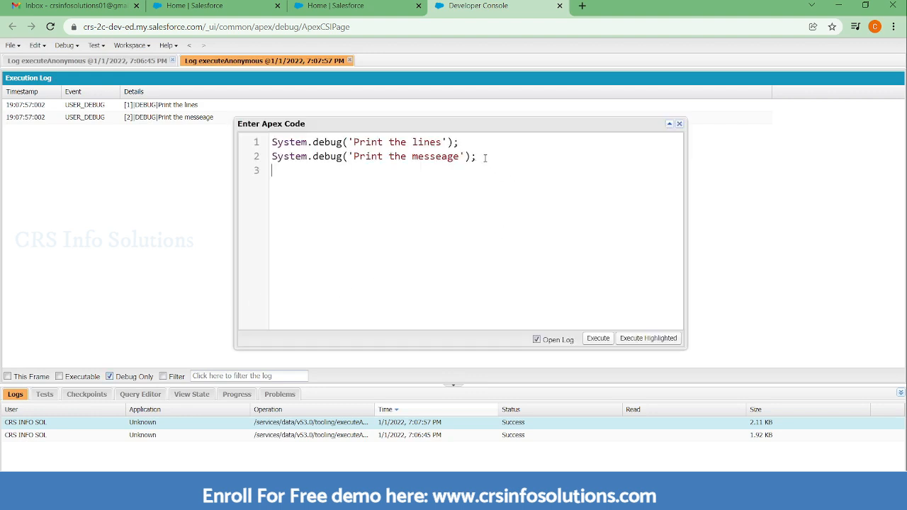
pyautogui.moveTo(479, 156); pyautogui.dragTo(270, 158)
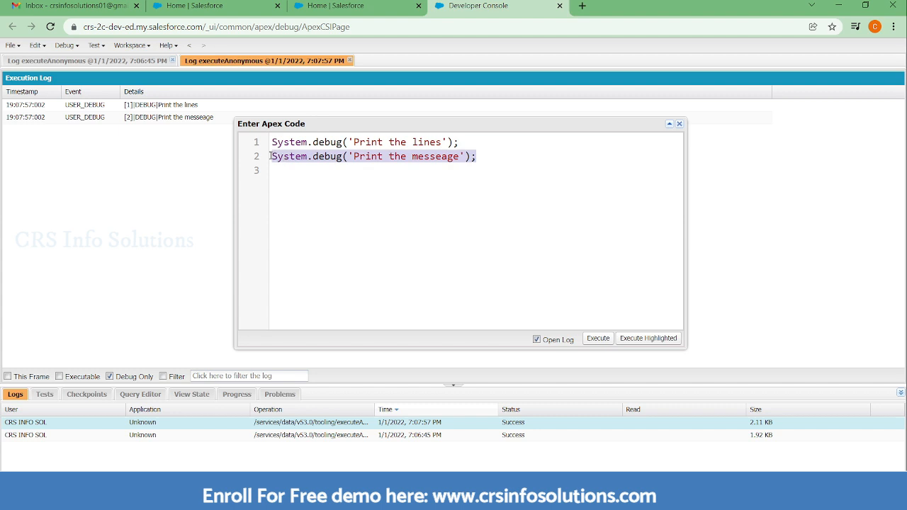
# - Execute only the highlighted second line and filter its log to the 'Print the messeage' entry
pyautogui.click(647, 338)
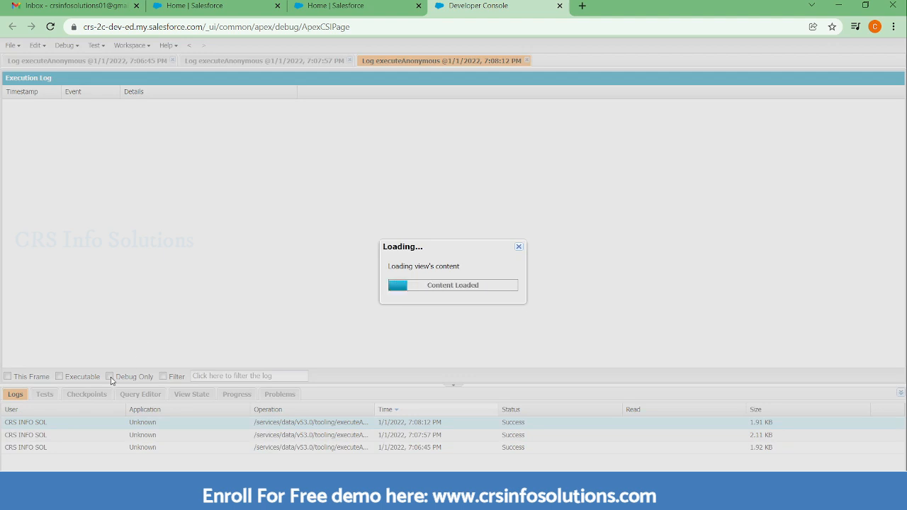
pyautogui.click(110, 377)
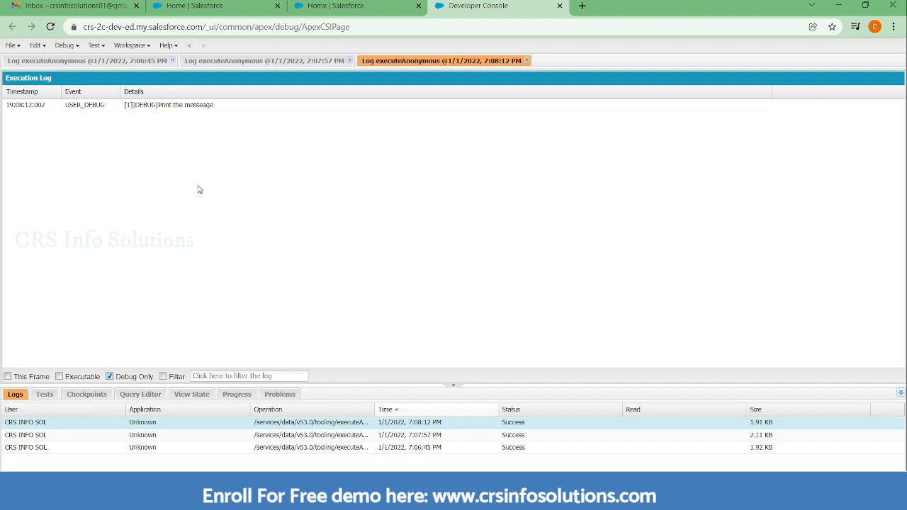
# - Reopen the Apex window, clear the selection and turn Open Log off
pyautogui.hotkey('ctrl', 'e')
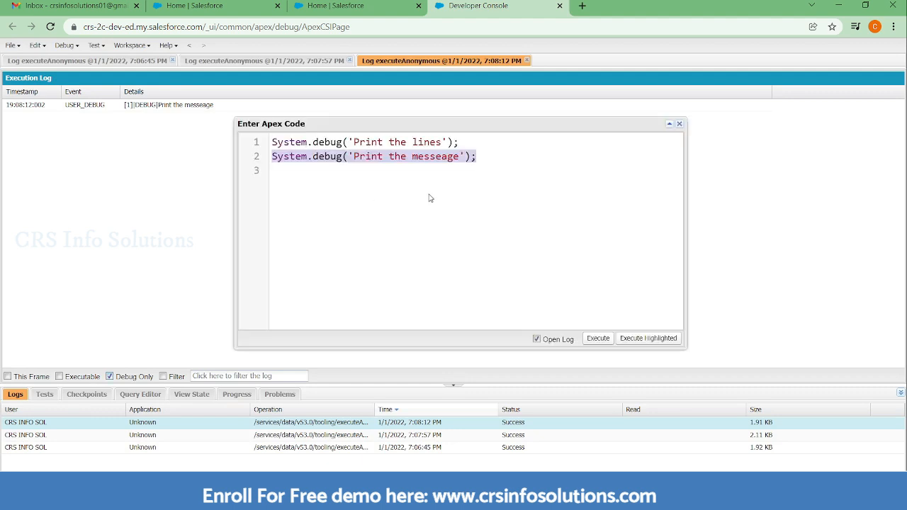
pyautogui.click(429, 198)
pyautogui.click(466, 156)
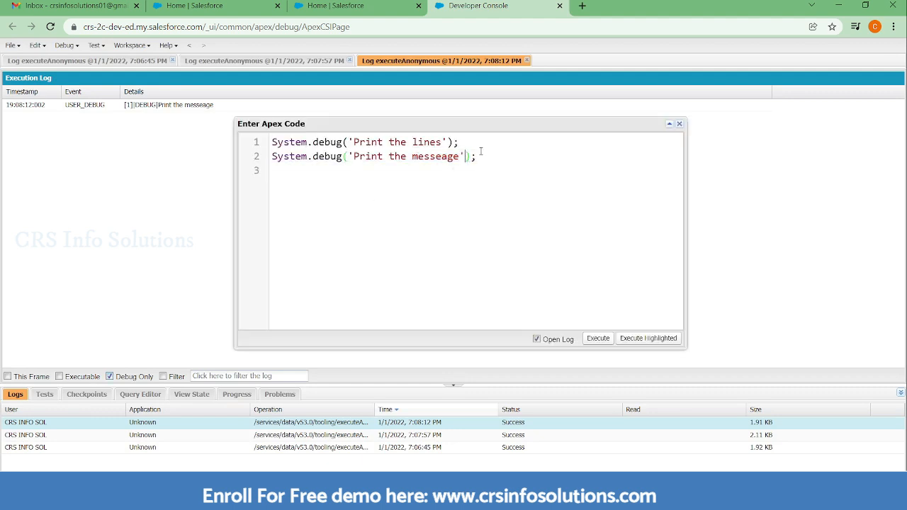
pyautogui.click(523, 273)
# - Execute the whole script, open its newest log from the Logs tab and filter to debug entries
pyautogui.click(599, 338)
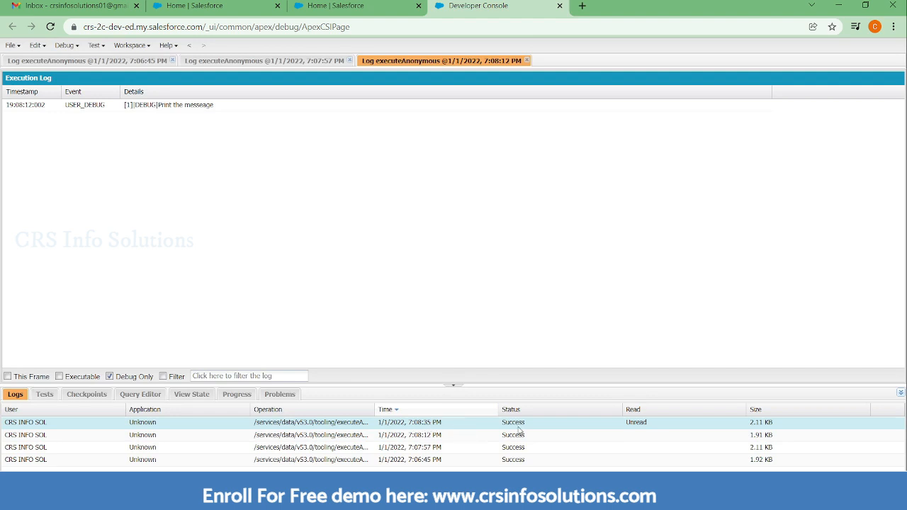
pyautogui.doubleClick(60, 425)
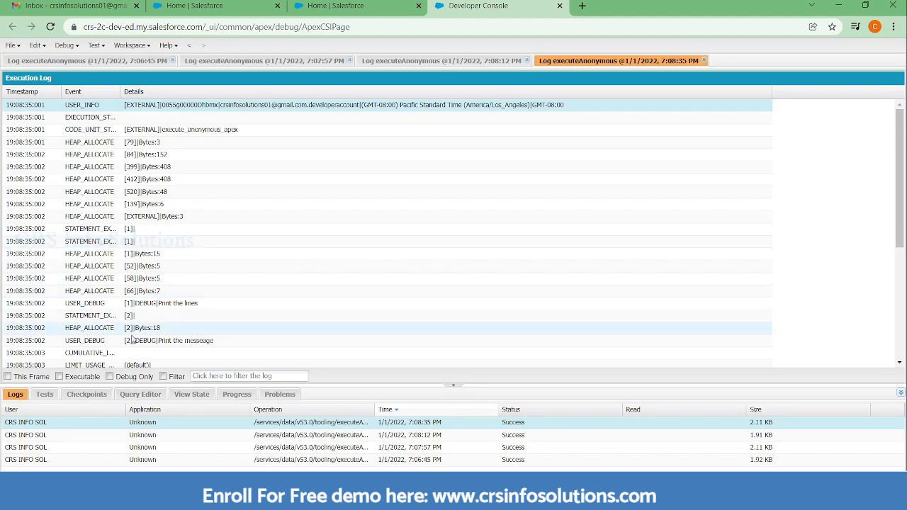
pyautogui.click(110, 377)
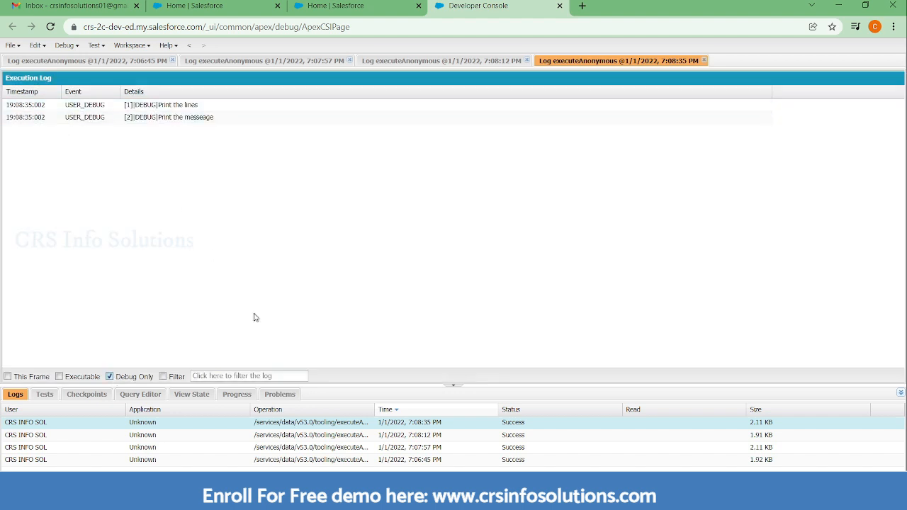
# - Reopen the Apex window (Ctrl+E) with both debug statements selected
pyautogui.hotkey('ctrl', 'e')
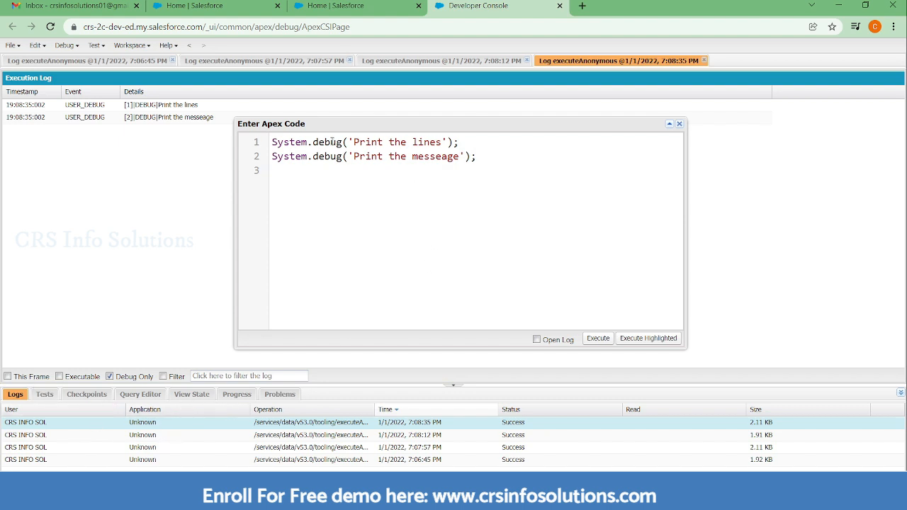
pyautogui.moveTo(489, 157); pyautogui.dragTo(268, 145)
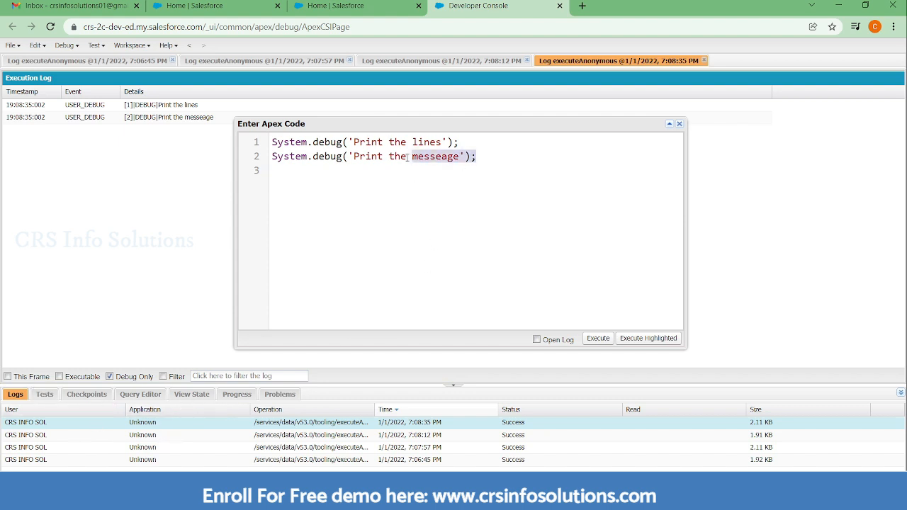